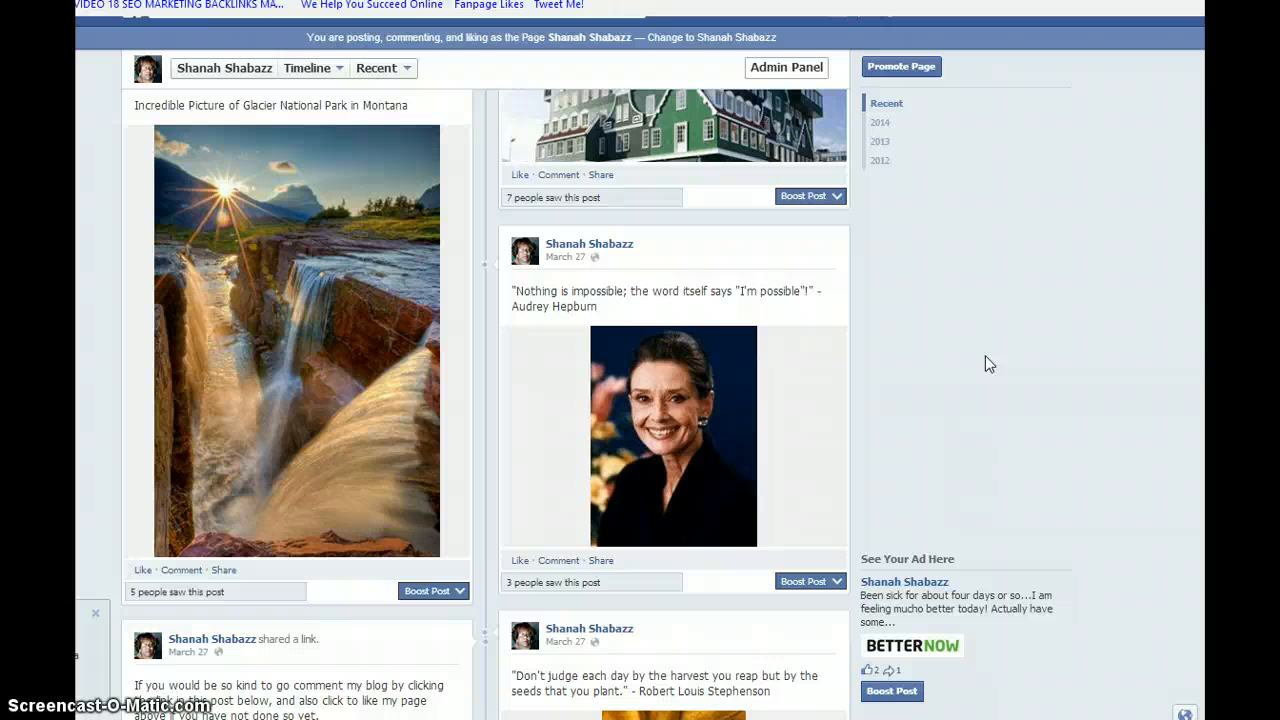
Step: Review the Facebook Page timeline for the automatic posts welcoming new Feeder Matrix T.E.A.M. group members
left_click(985, 357)
scroll(486, 404, "down", 6)
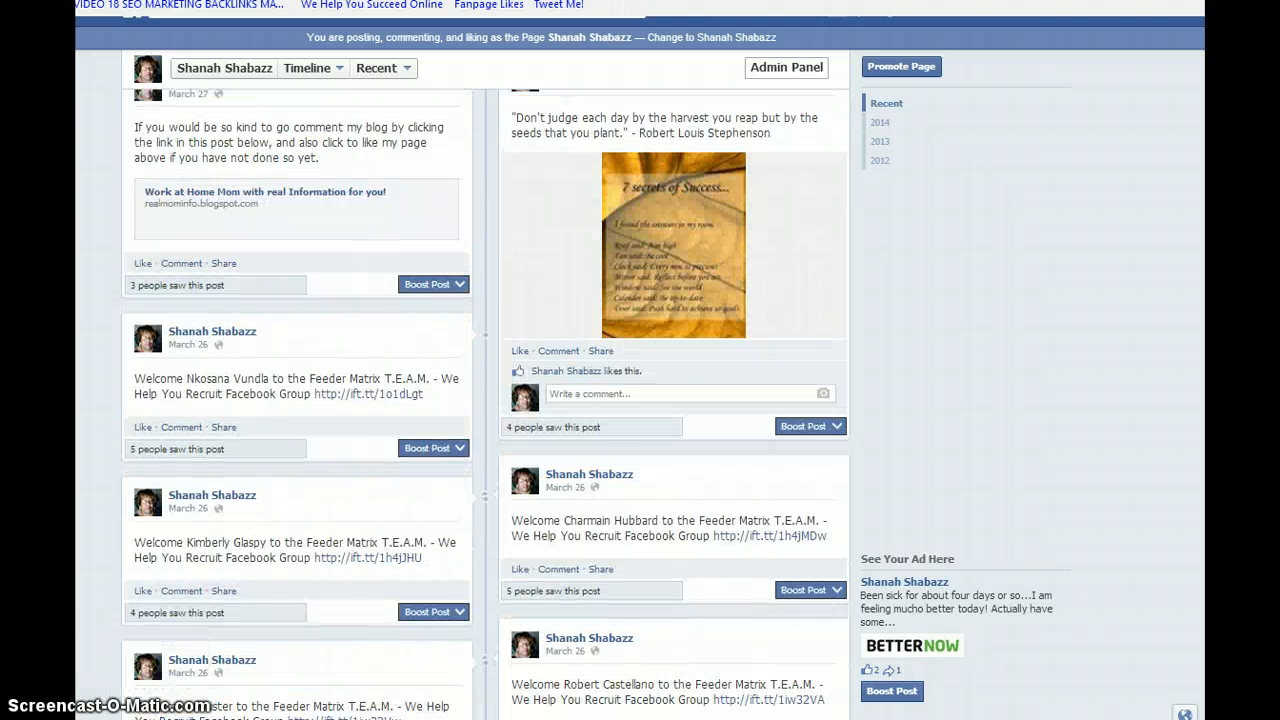
scroll(486, 404, "down", 1)
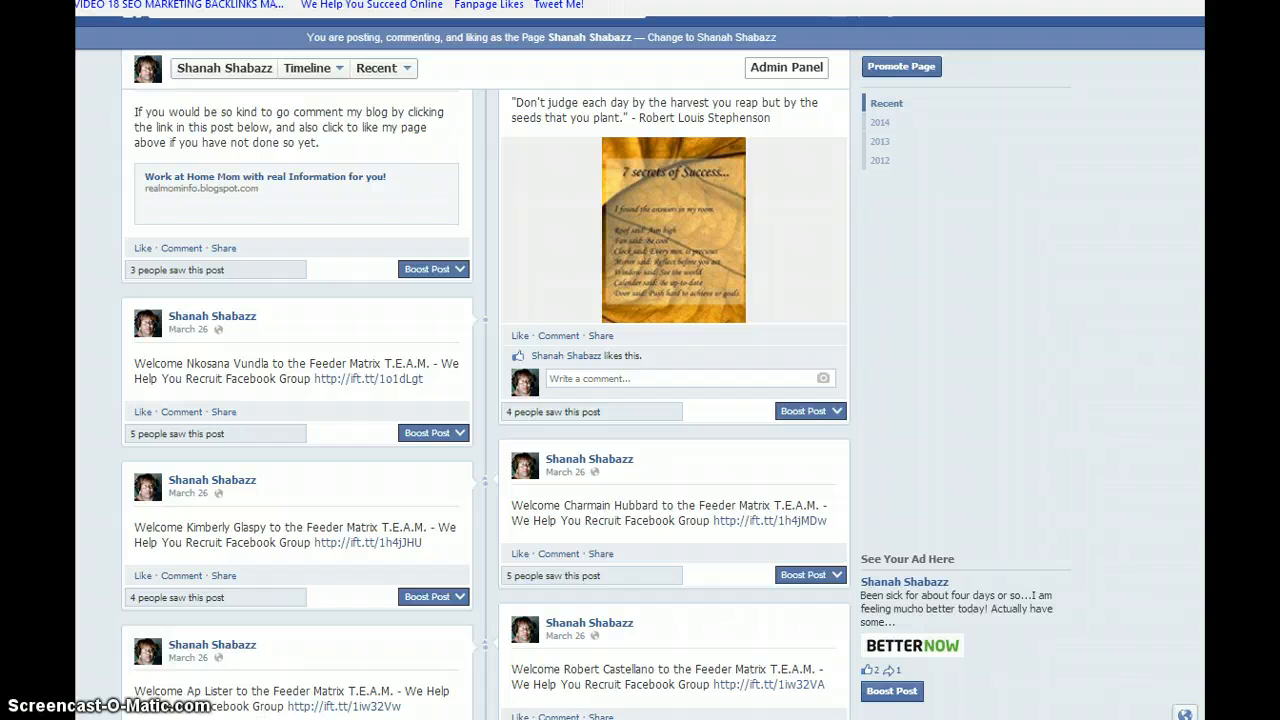
scroll(486, 404, "down", 2)
scroll(1137, 438, "down", 1)
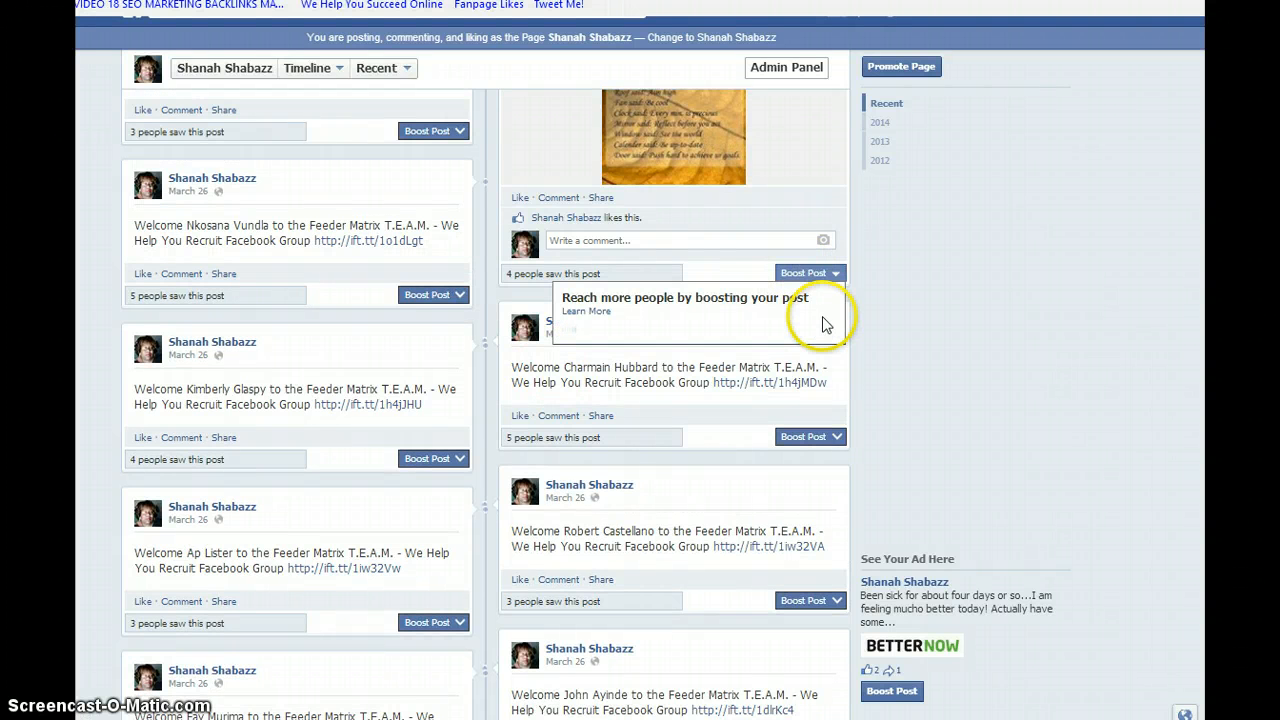
left_click(823, 324)
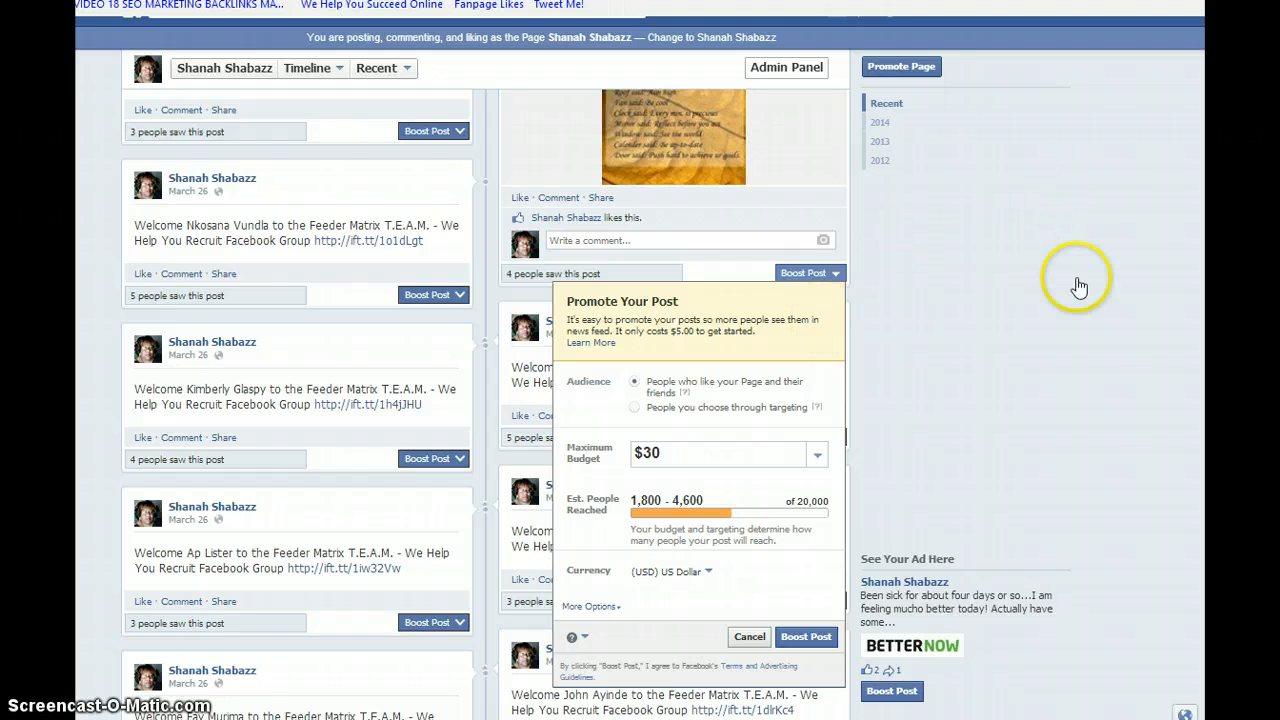
left_click(1078, 560)
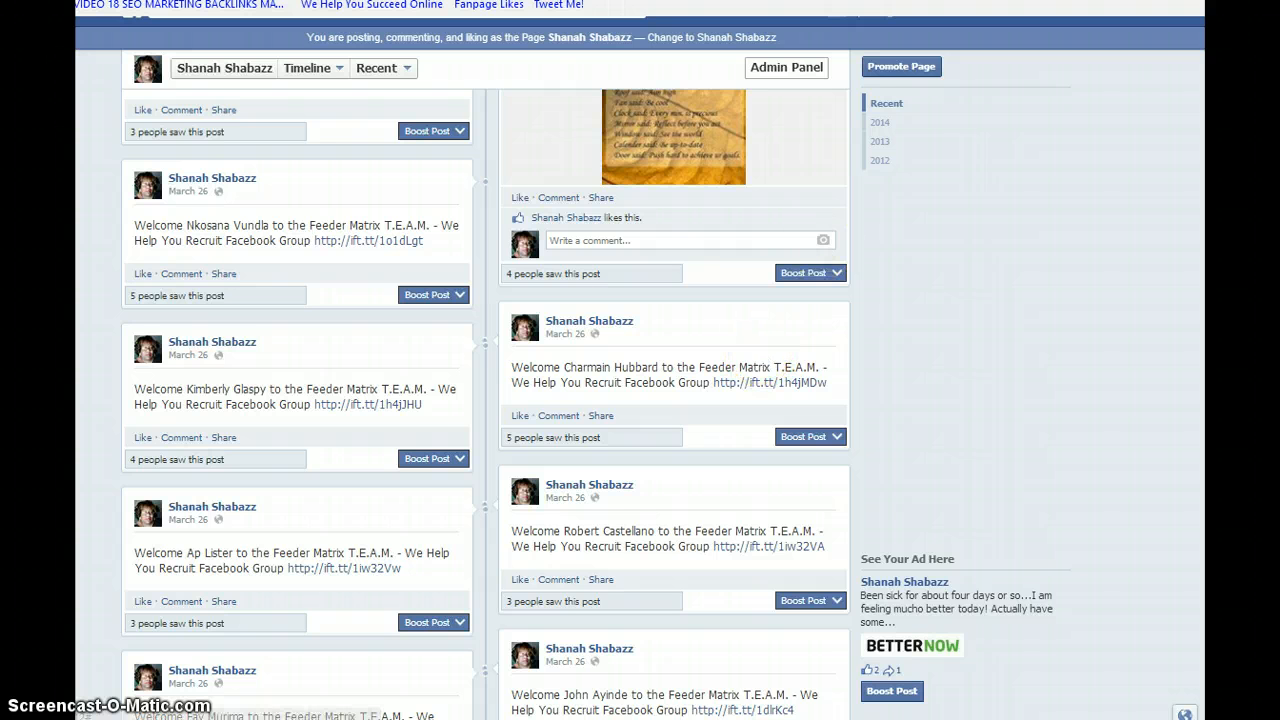
scroll(486, 404, "up", 5)
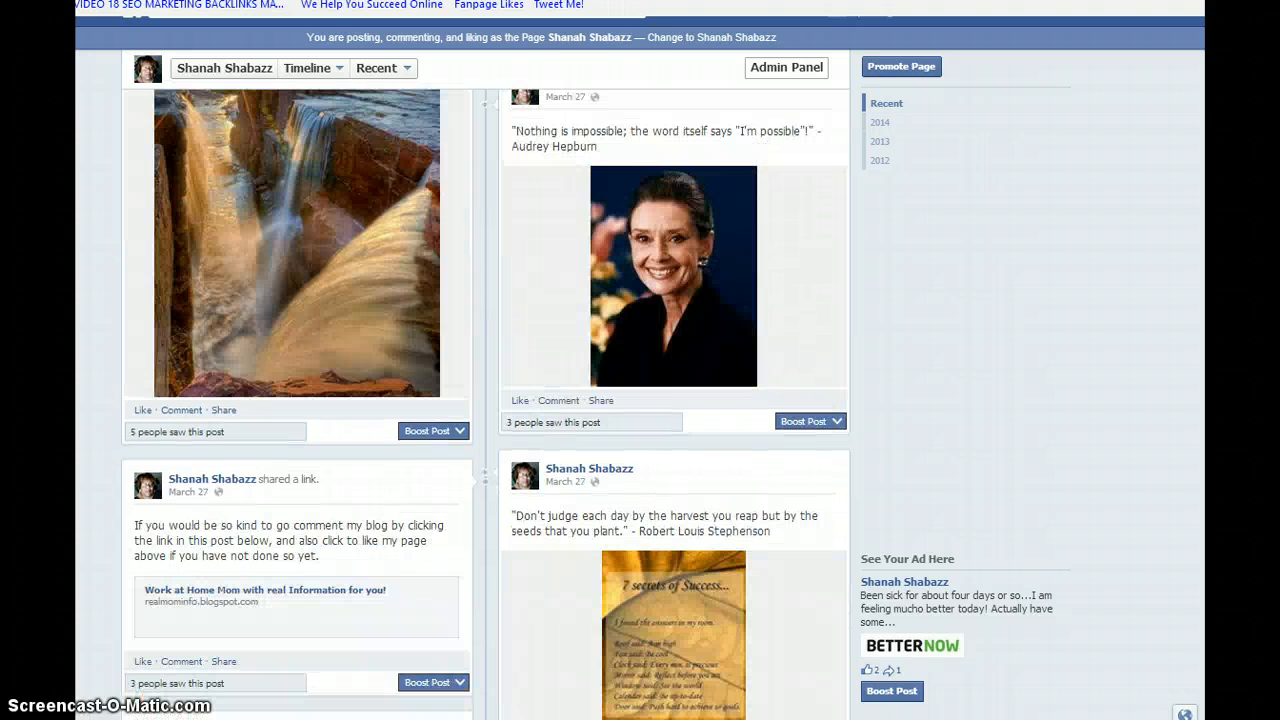
scroll(486, 404, "up", 15)
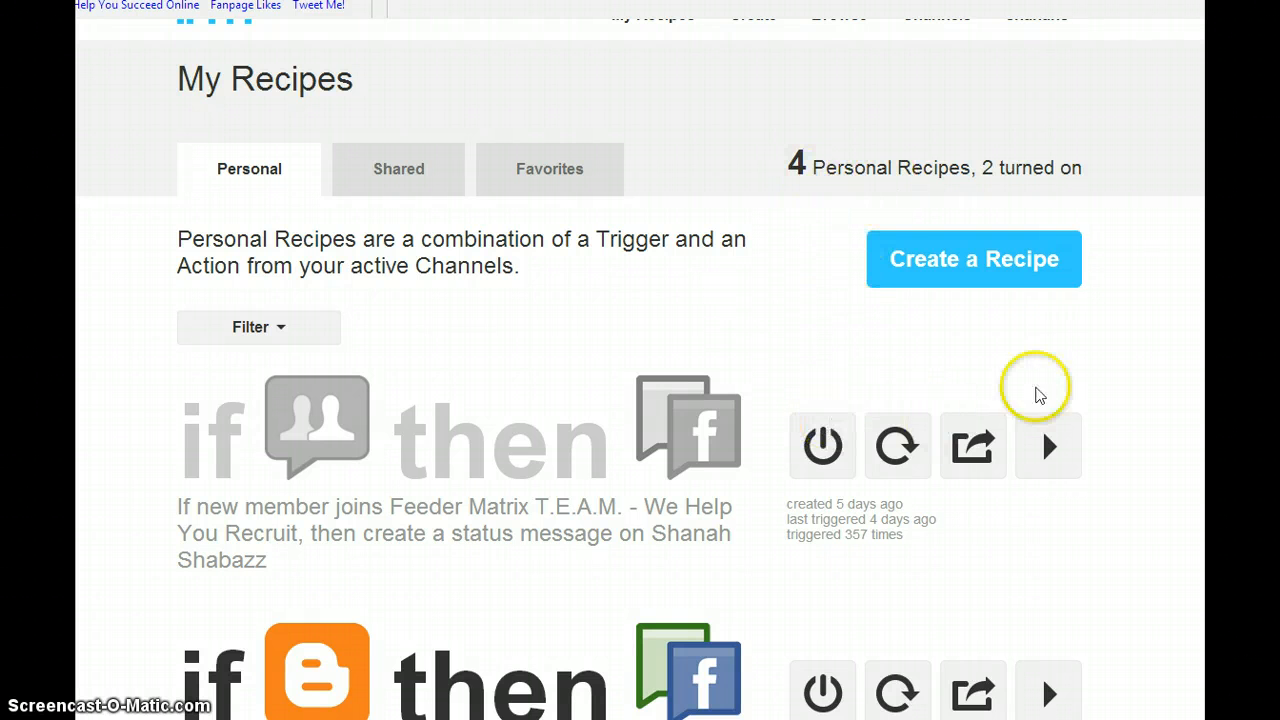
Step: In IFTTT, turn on the recipe that posts a Facebook Page status message when a new member joins Feeder Matrix T.E.A.M
scroll(640, 370, "down", 1)
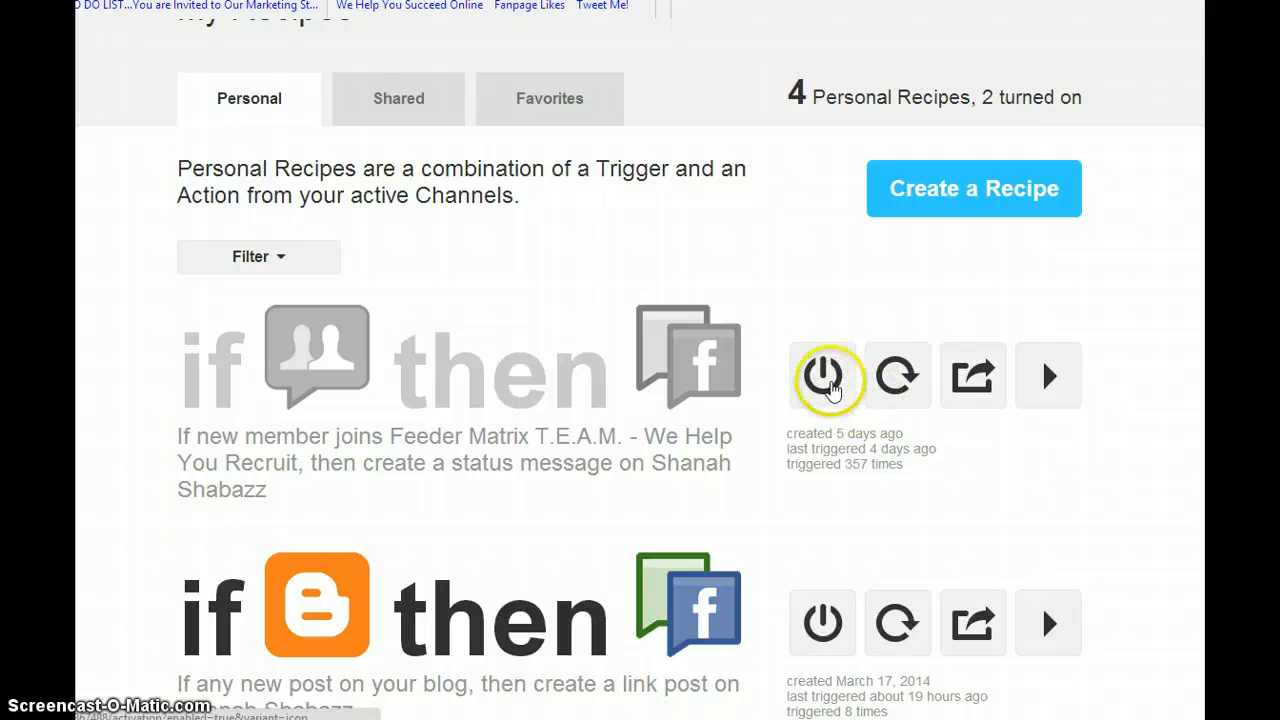
left_click(825, 380)
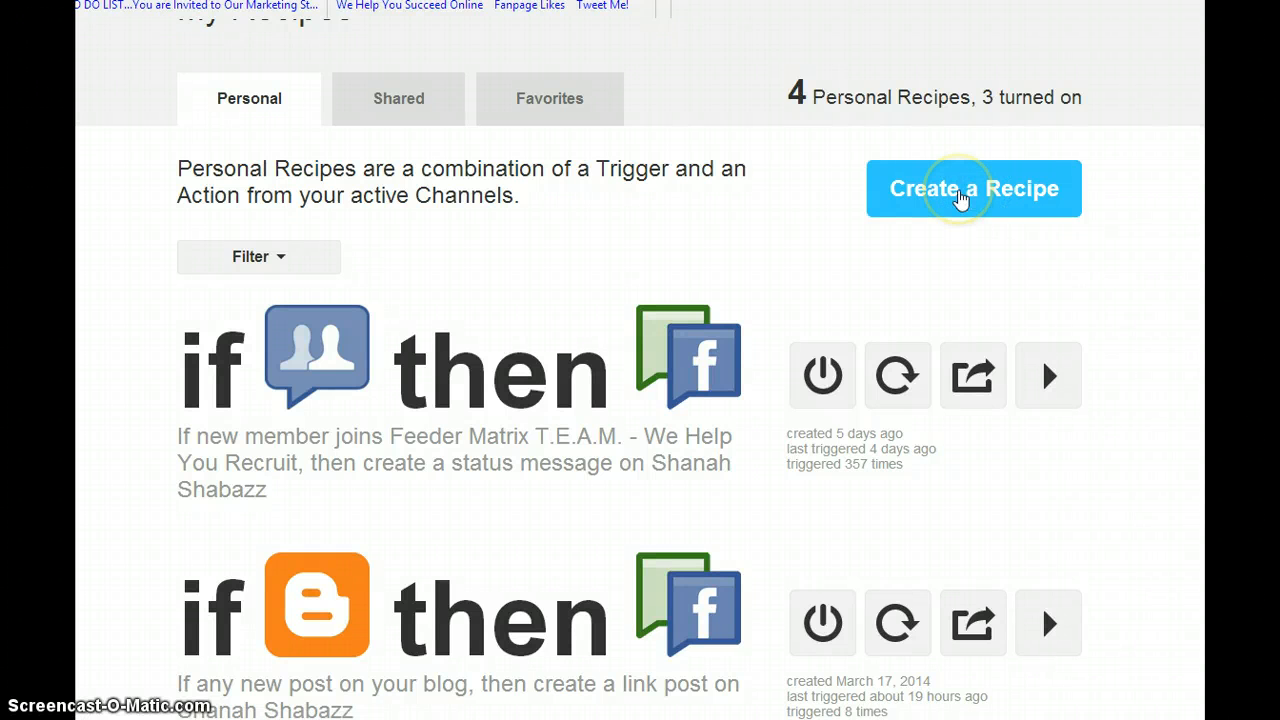
Step: Start a new recipe using the Facebook Groups channel with the "New member joins" trigger
left_click(959, 198)
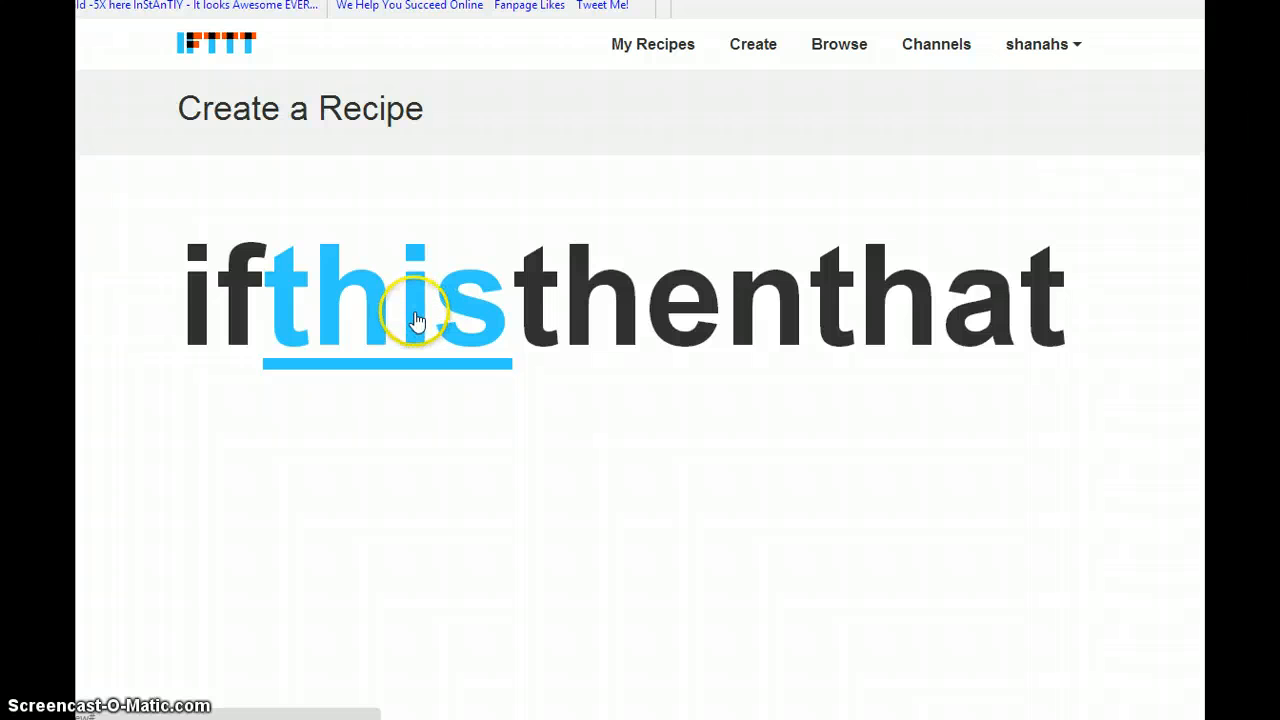
left_click(413, 316)
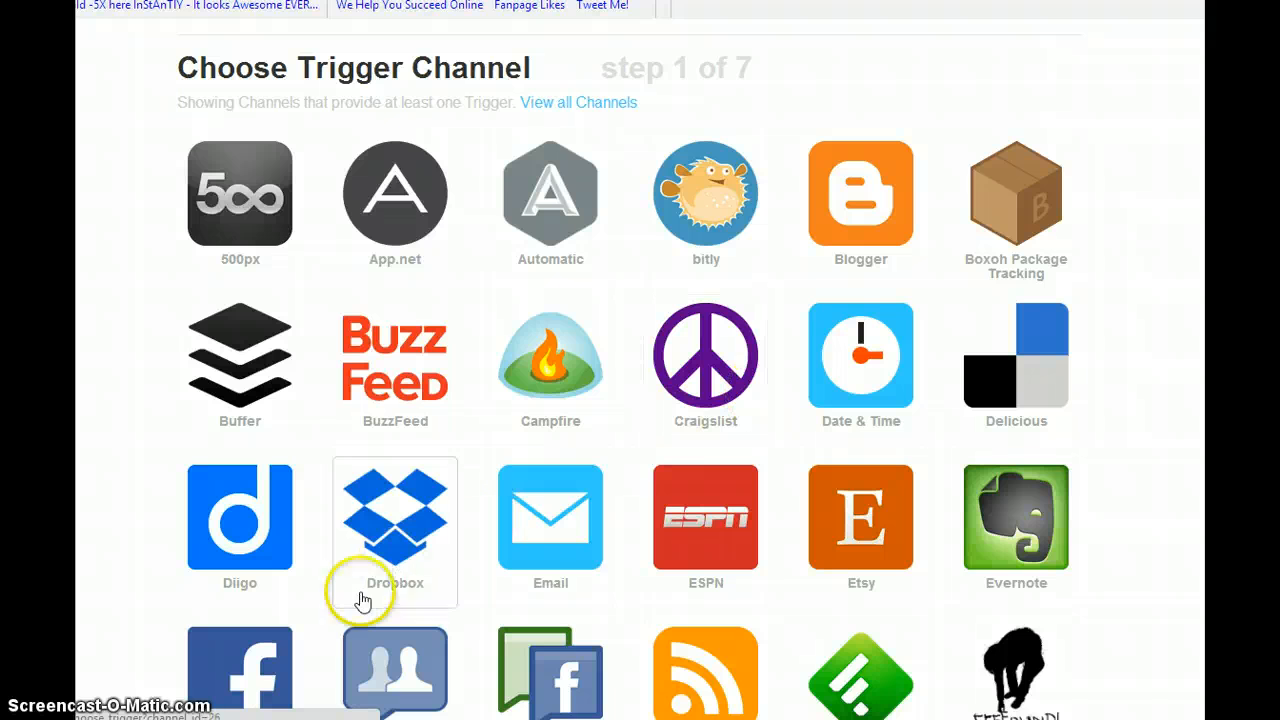
scroll(591, 560, "down", 2)
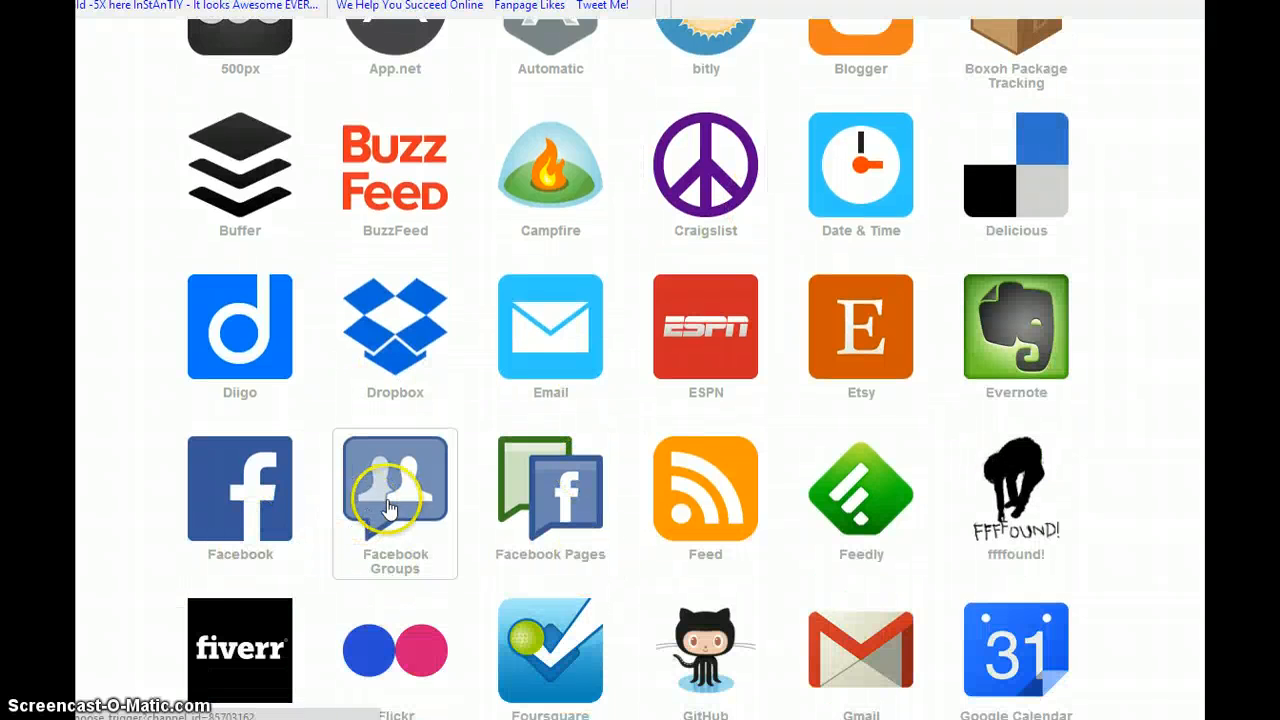
scroll(862, 396, "down", 3)
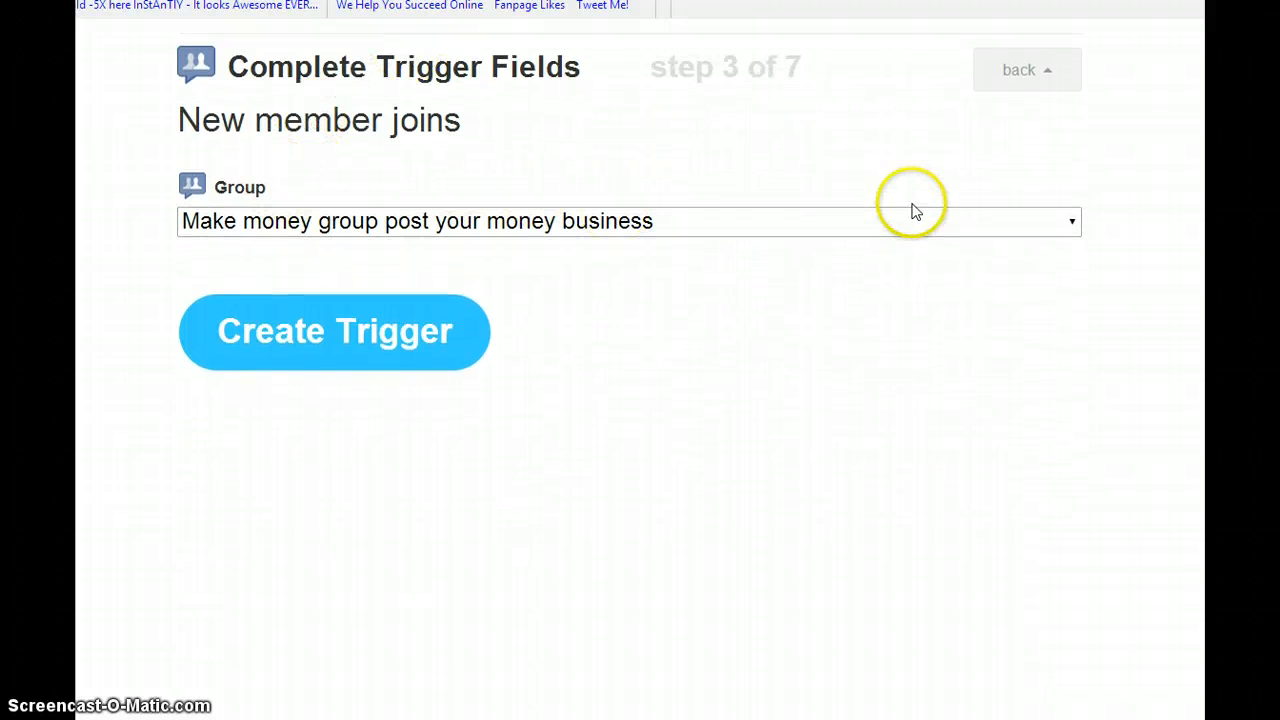
Step: Set the trigger's group to "Feeder Matrix T.E.A.M. - We Help You Recruit" and create the trigger
left_click(1071, 226)
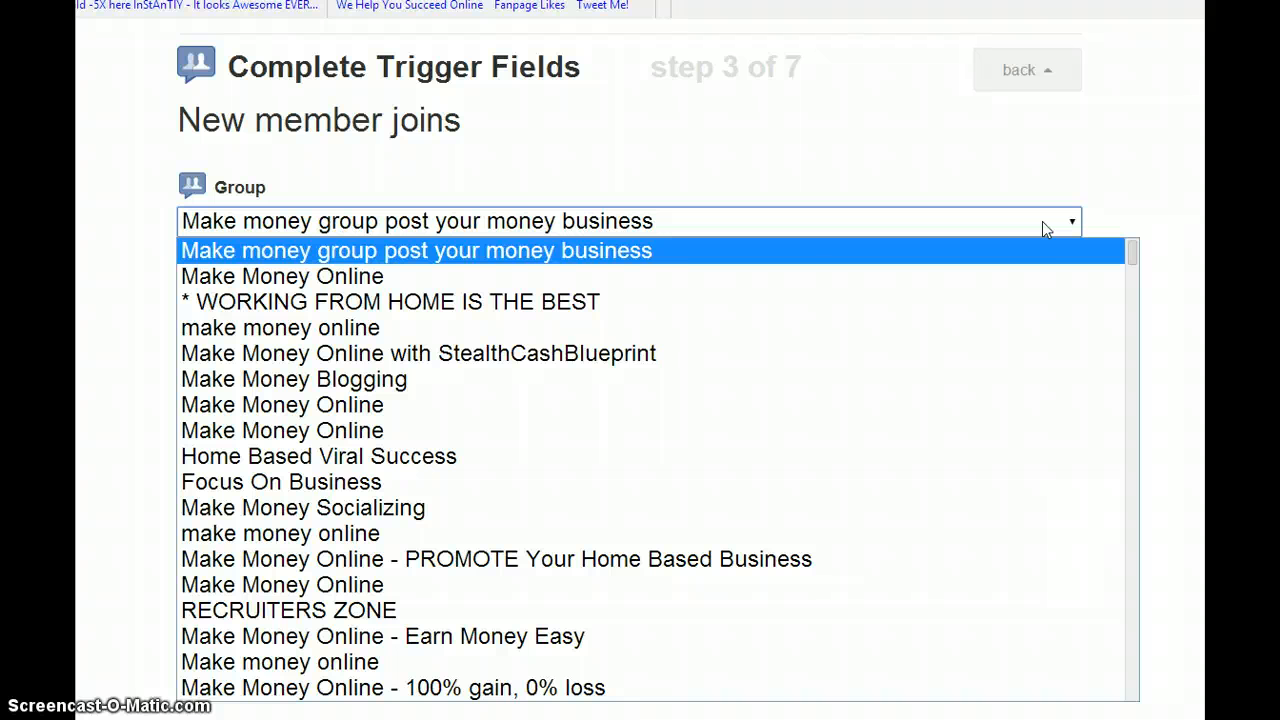
key("f")
key("r")
key("f")
key("f")
key("f")
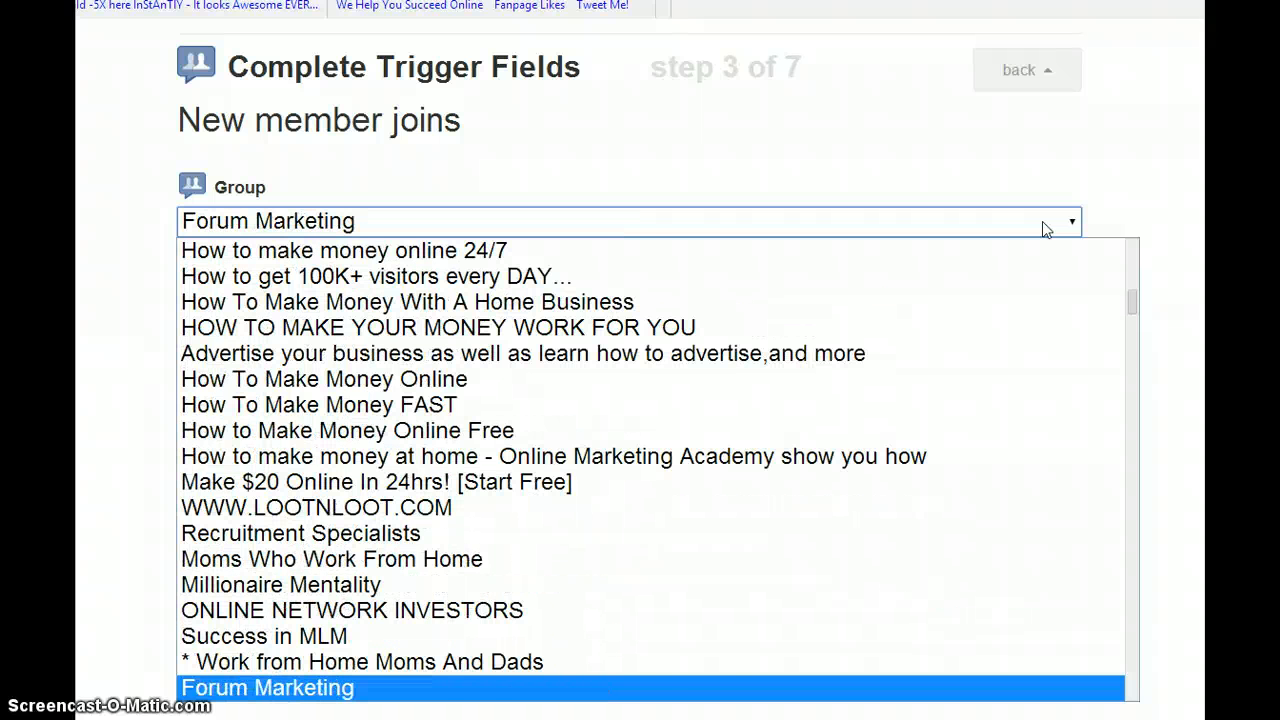
key("f")
key("f")
key("f")
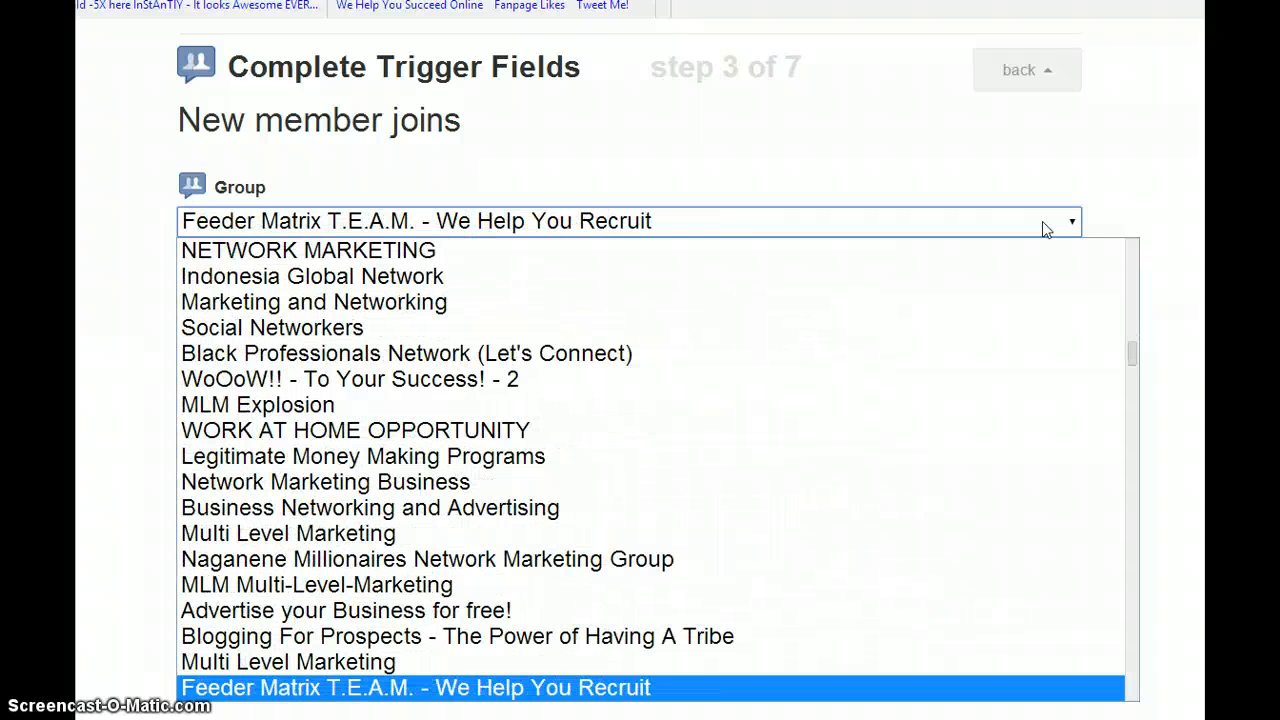
key("Return")
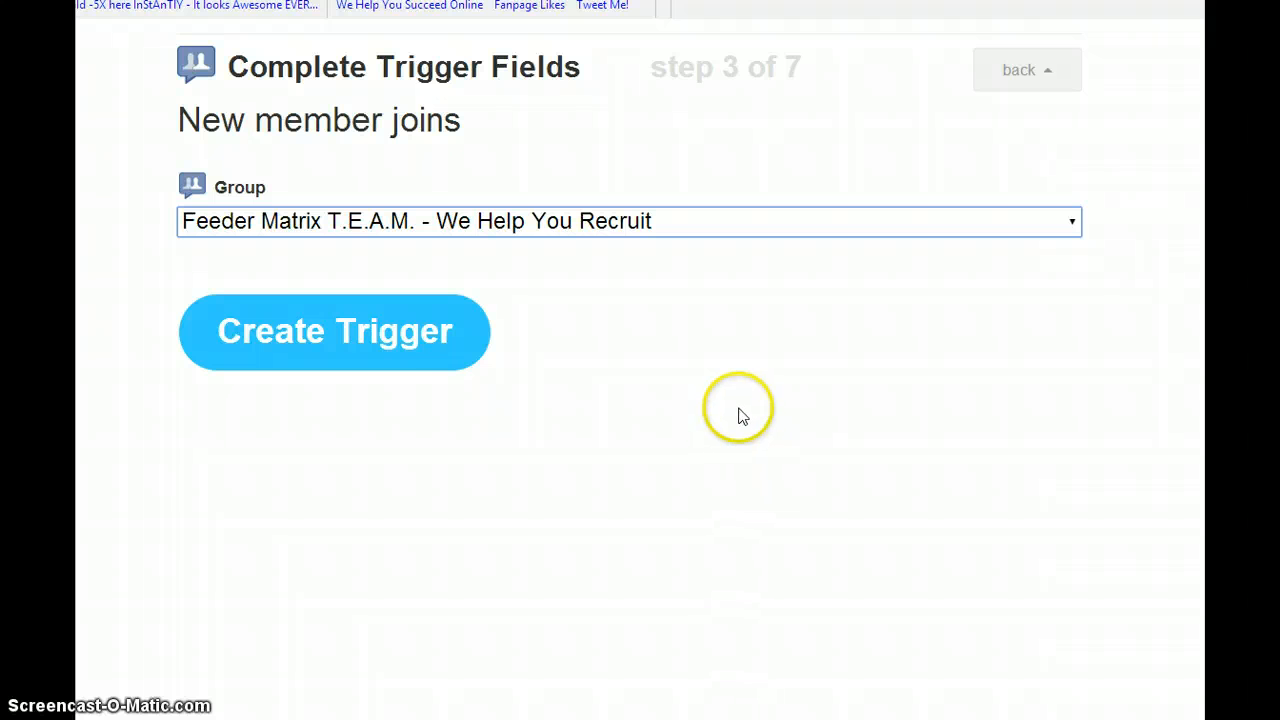
left_click(428, 338)
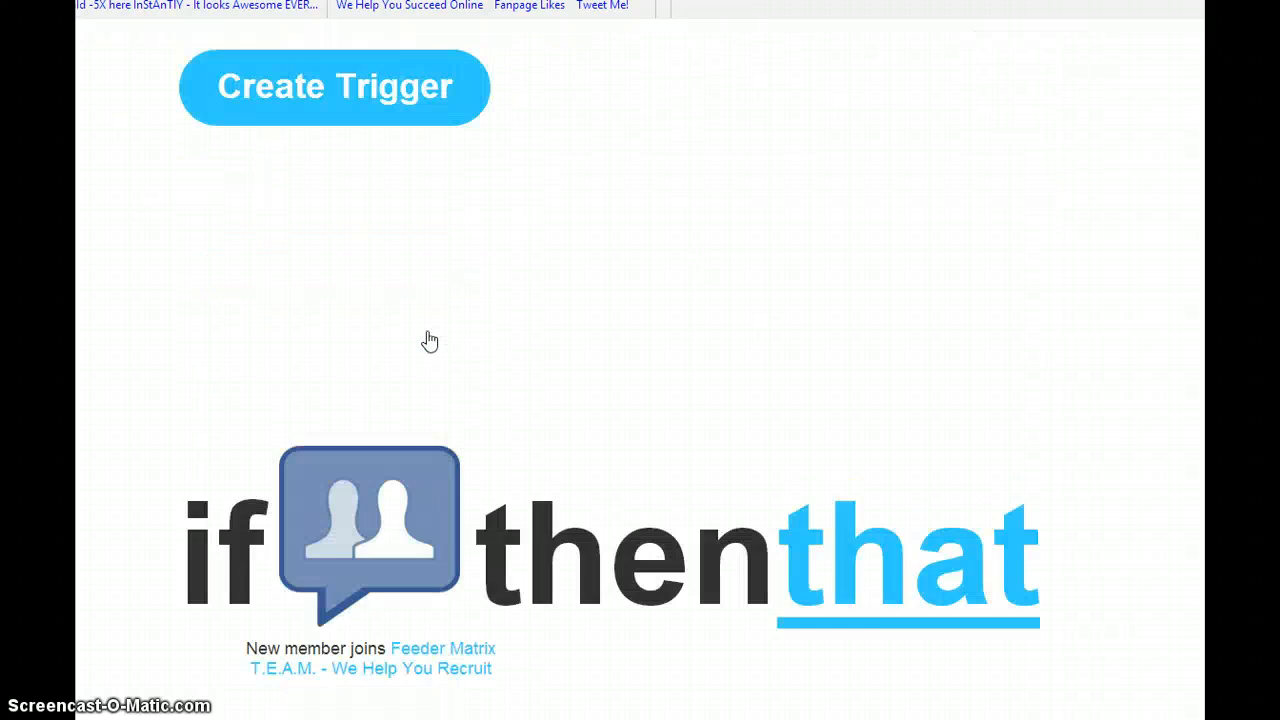
Step: Add the Facebook "Create a status message" action with its default welcome text and create the recipe
left_click(920, 175)
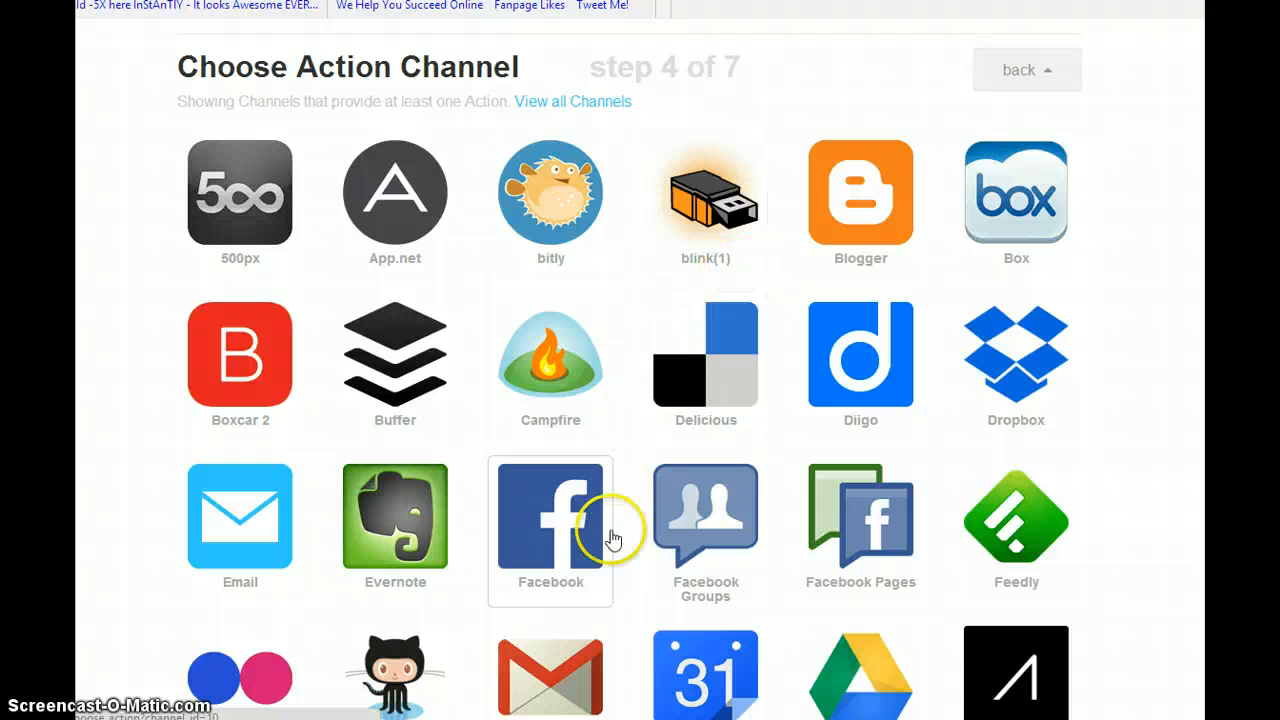
left_click(545, 553)
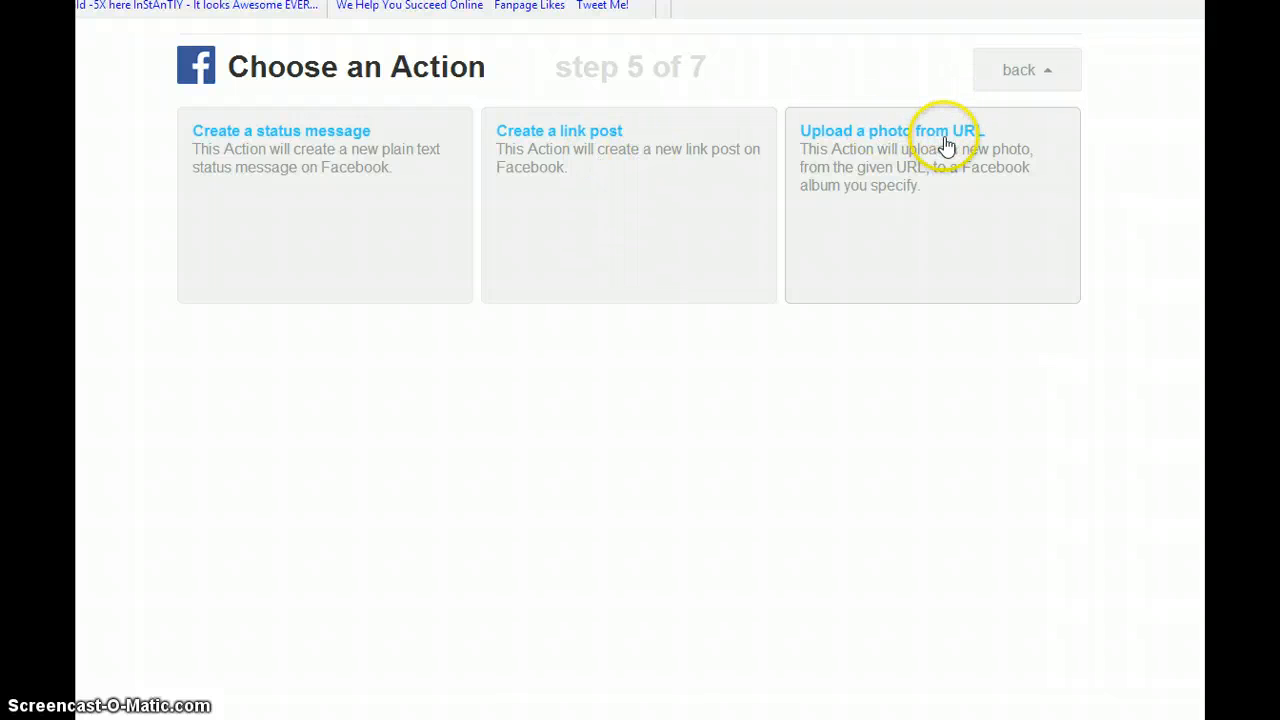
left_click(290, 136)
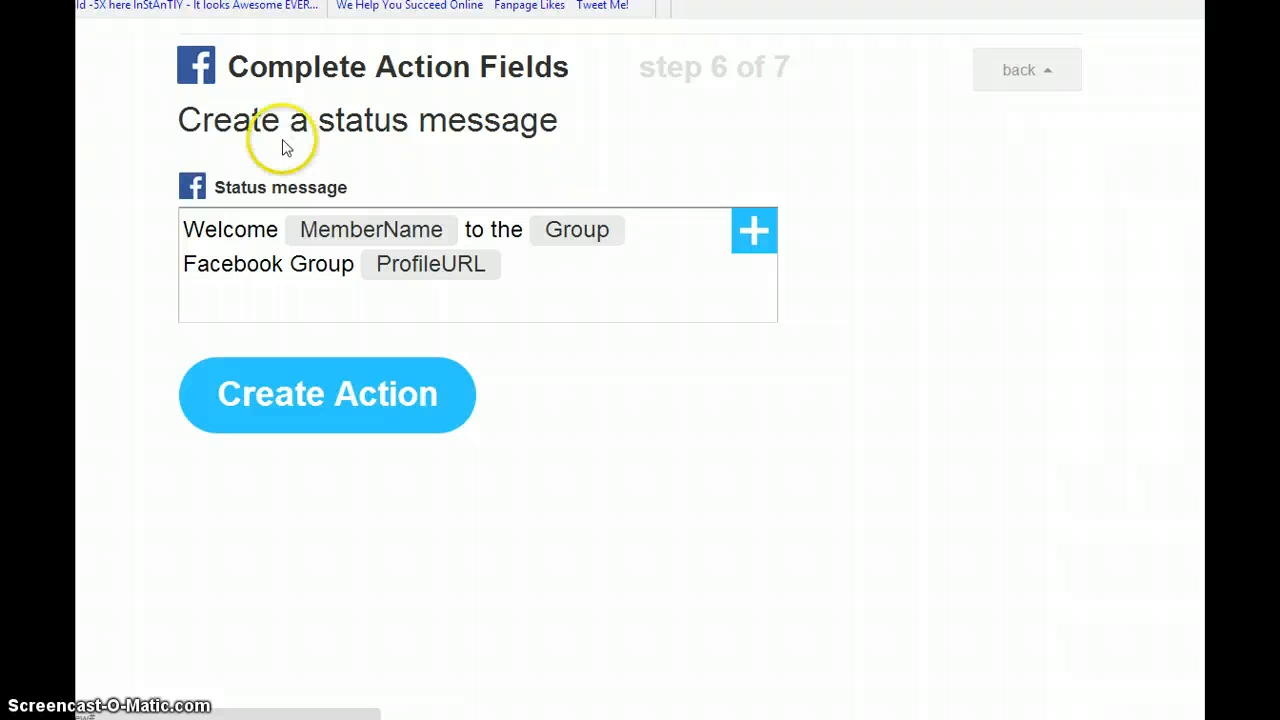
left_click(365, 405)
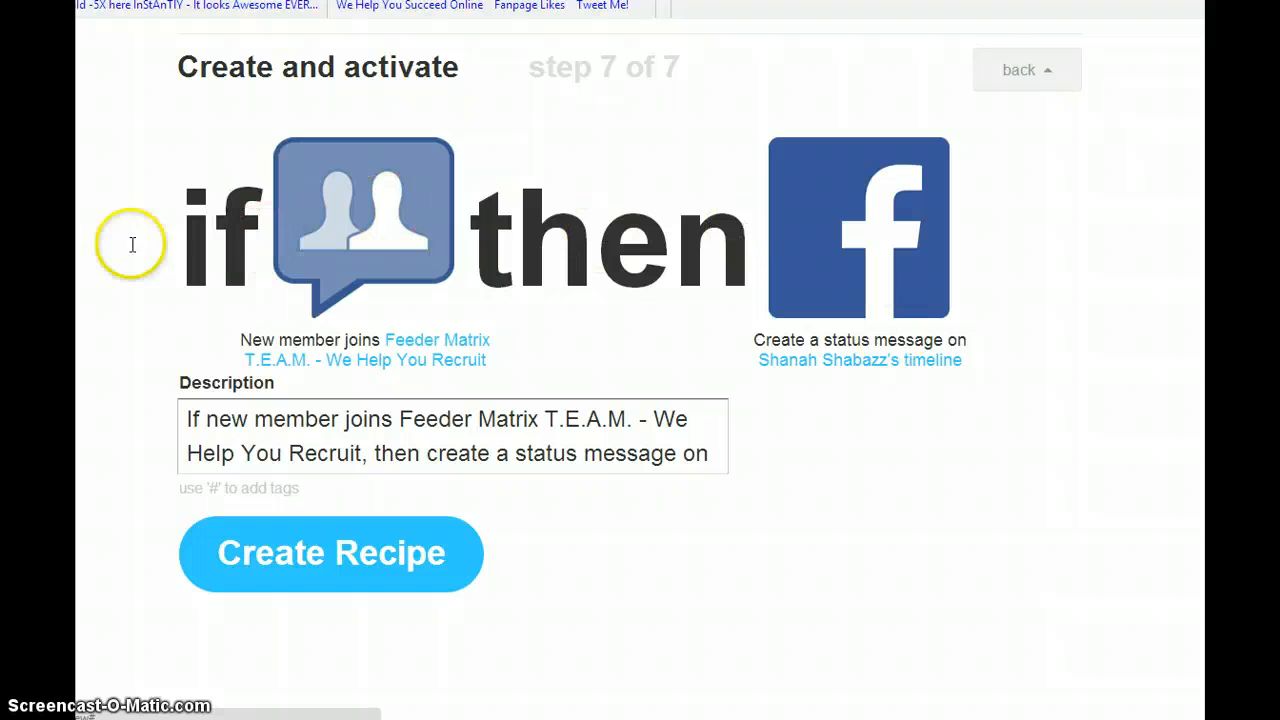
left_click(342, 575)
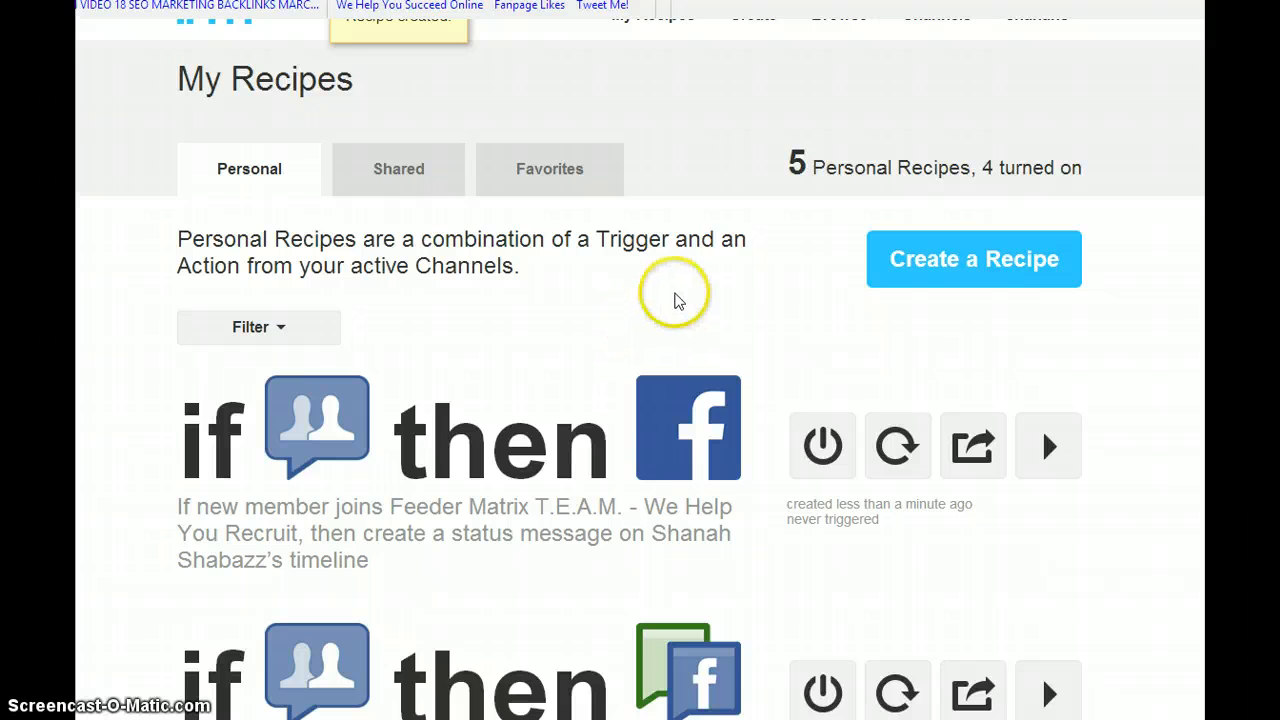
Step: Turn the new Facebook timeline recipe off and back on
scroll(677, 294, "down", 2)
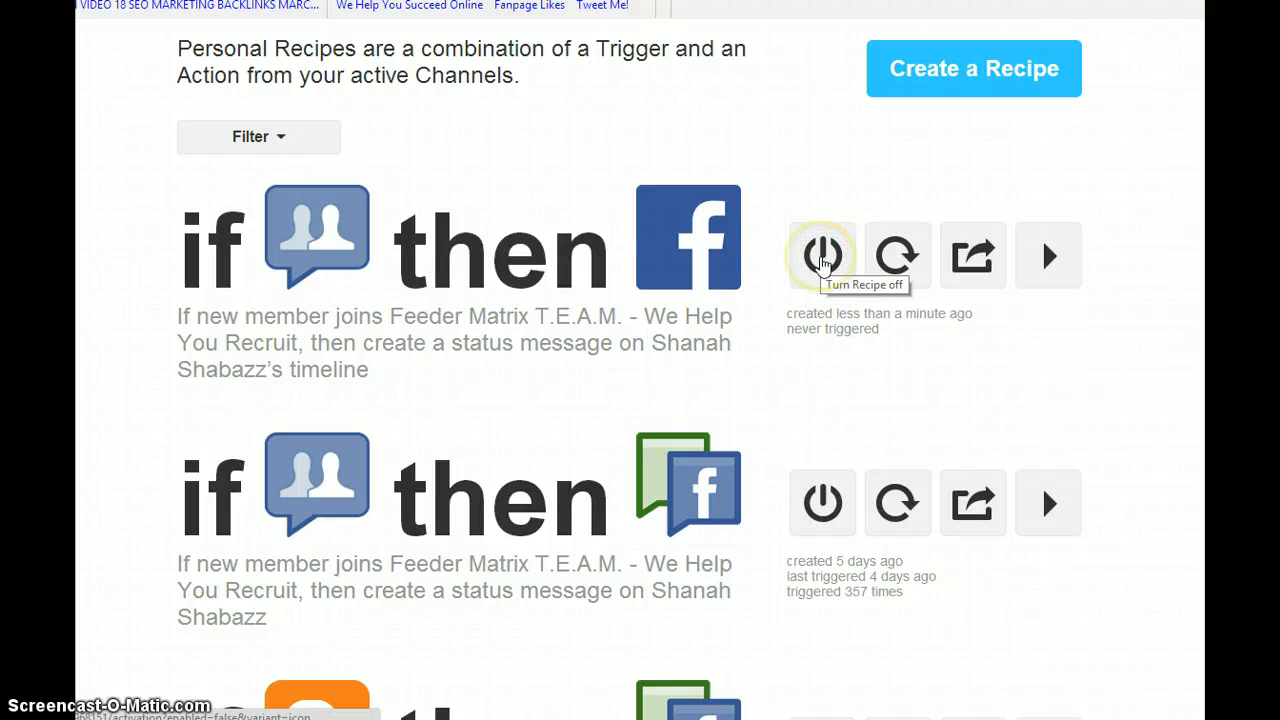
left_click(821, 262)
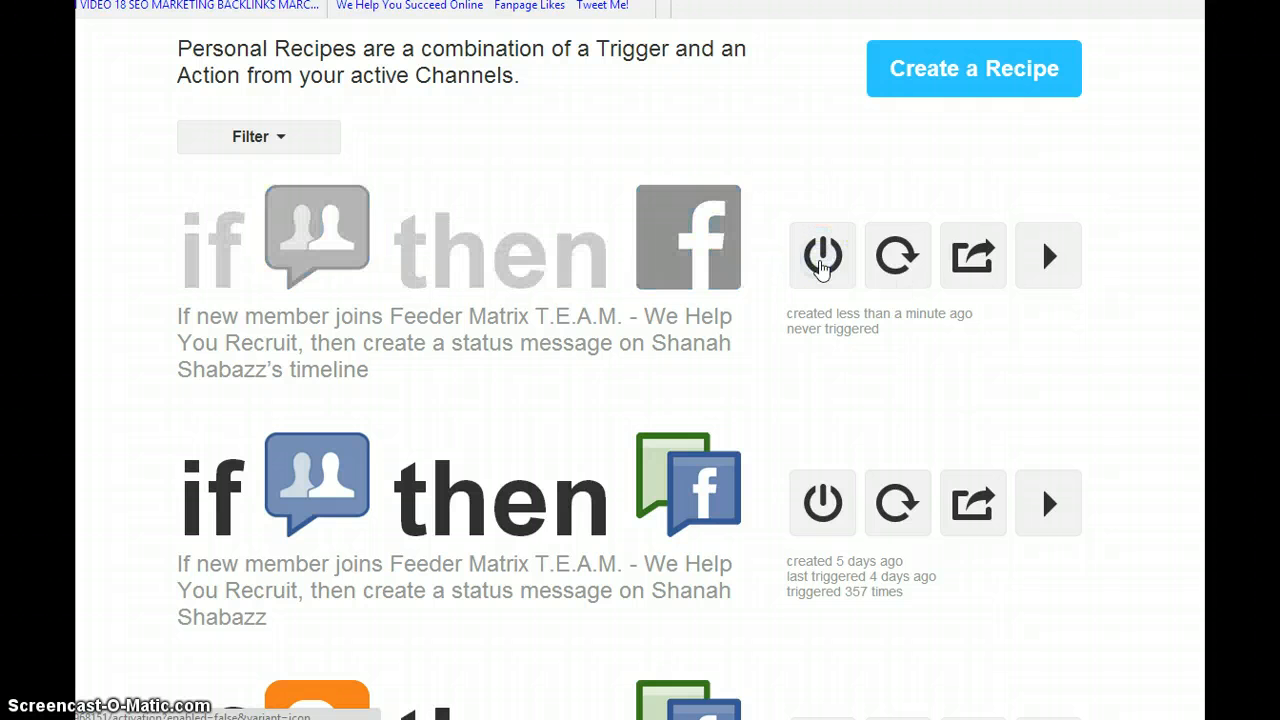
left_click(830, 262)
left_click(895, 257)
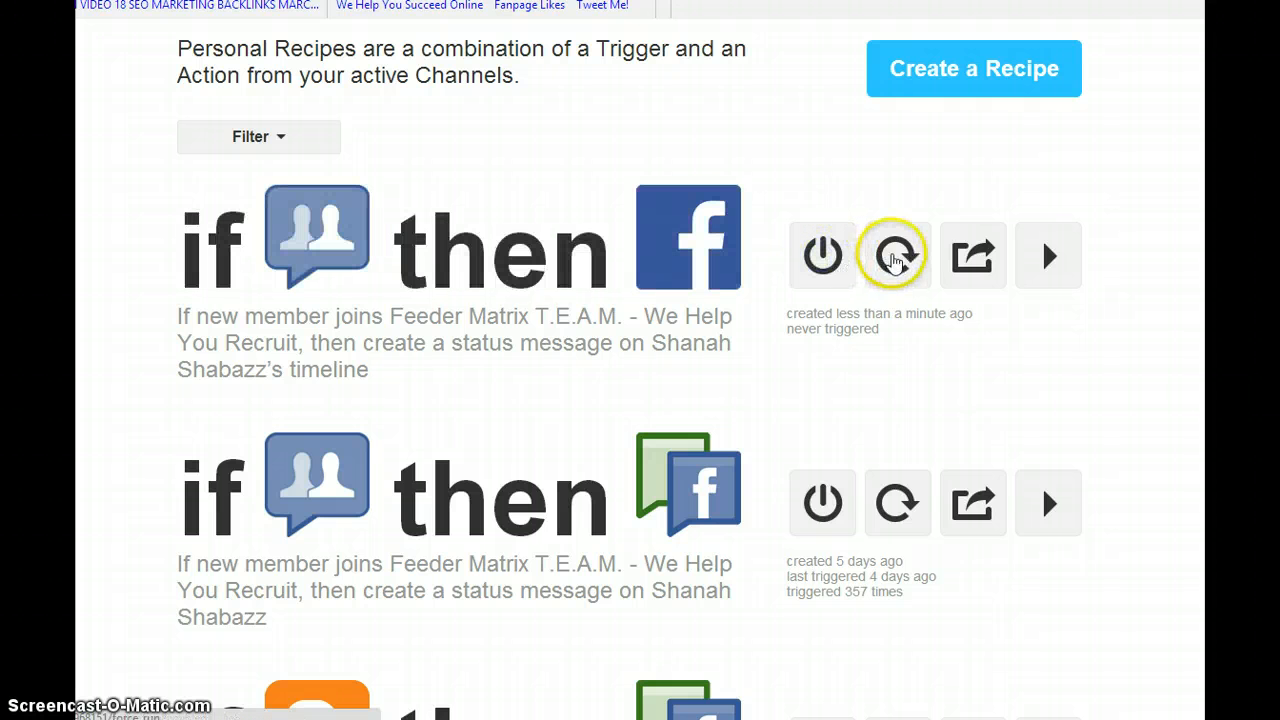
left_click(895, 258)
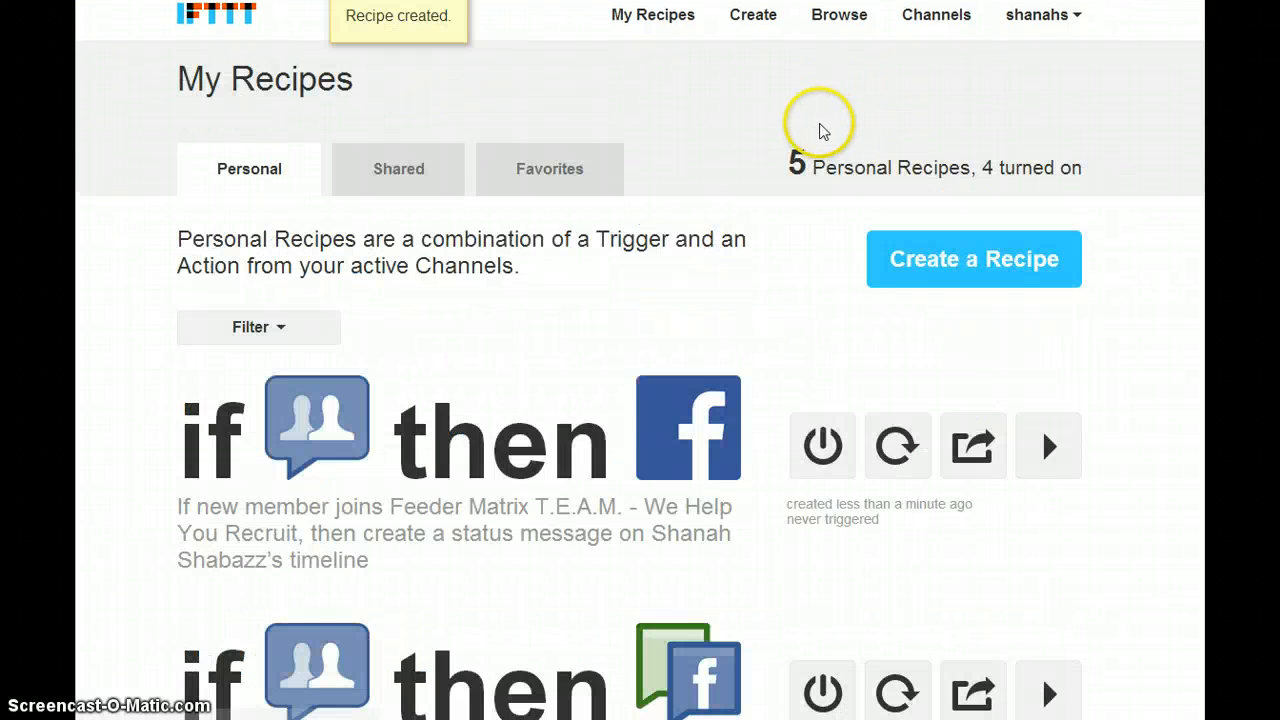
Step: Look through the personal recipes and the controls available for each one
scroll(835, 390, "down", 3)
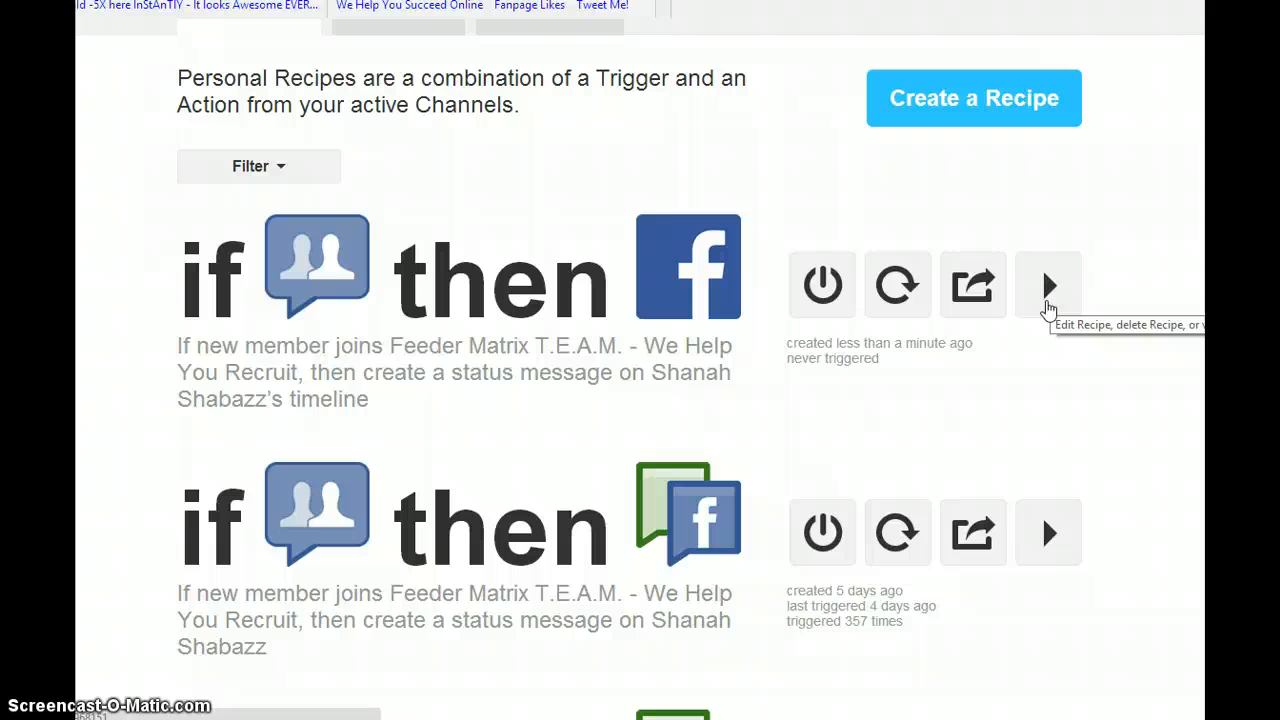
left_click(1048, 308)
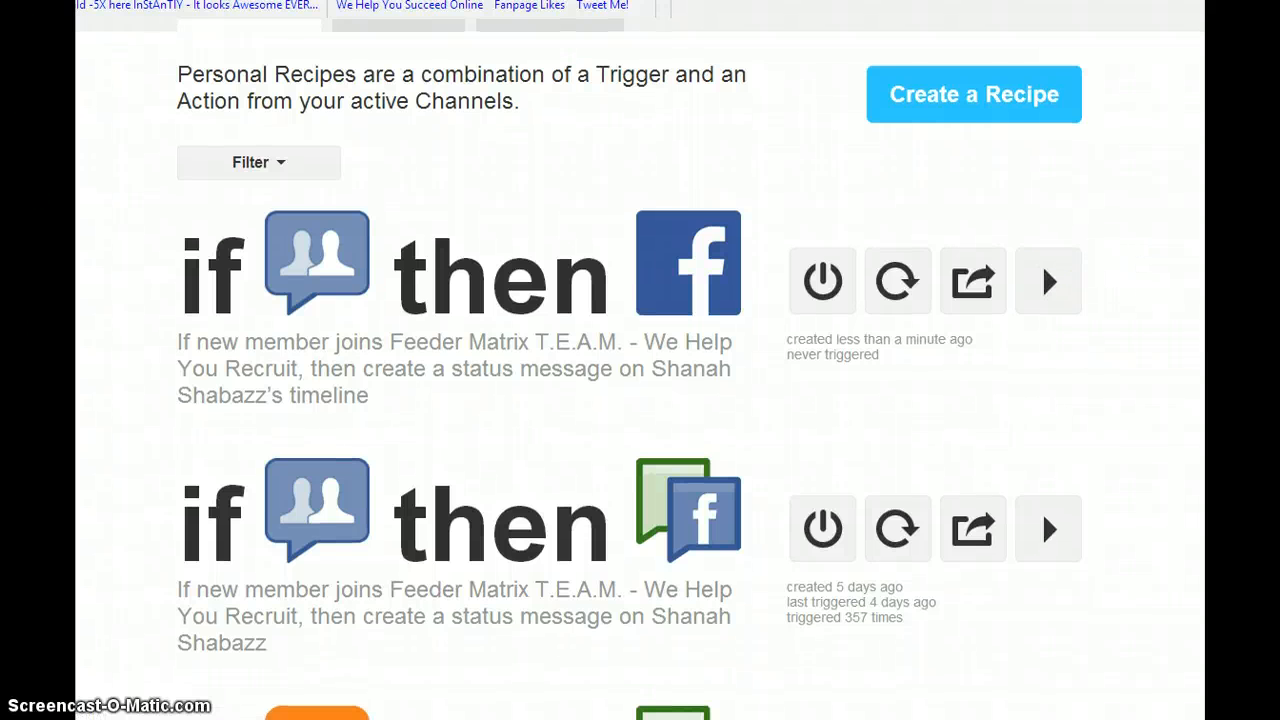
scroll(640, 368, "down", 3)
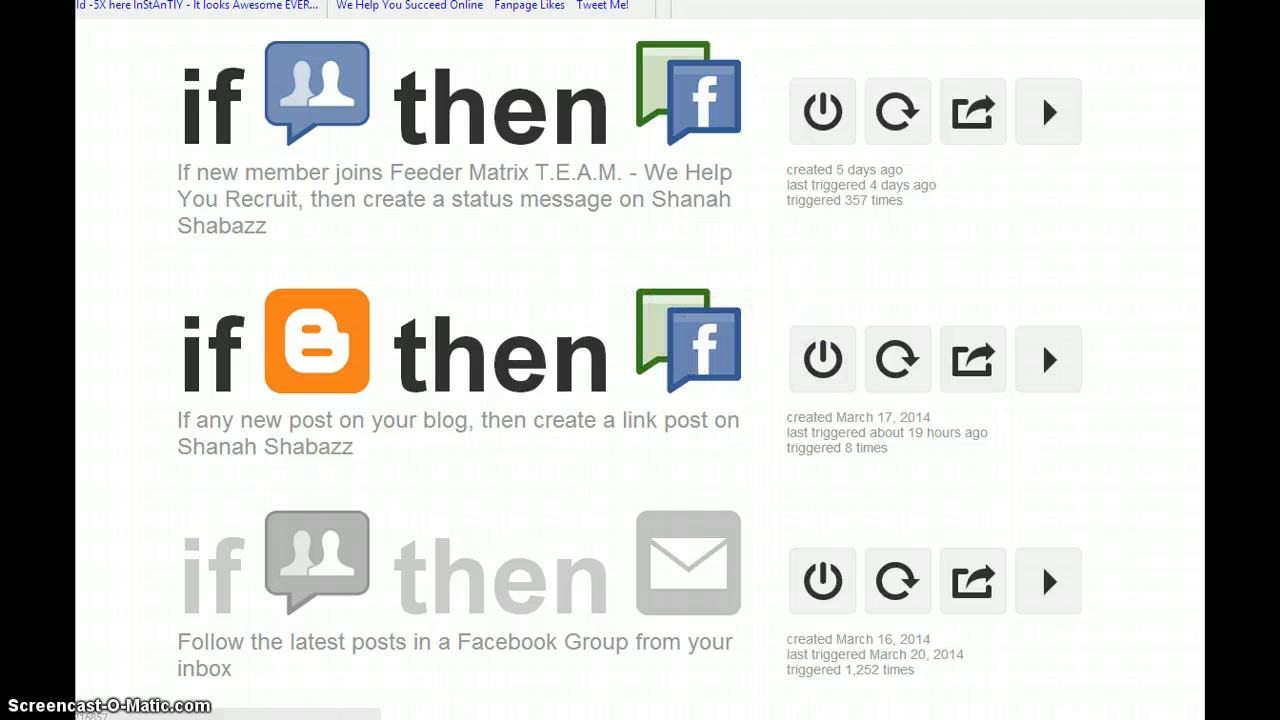
scroll(640, 360, "down", 1)
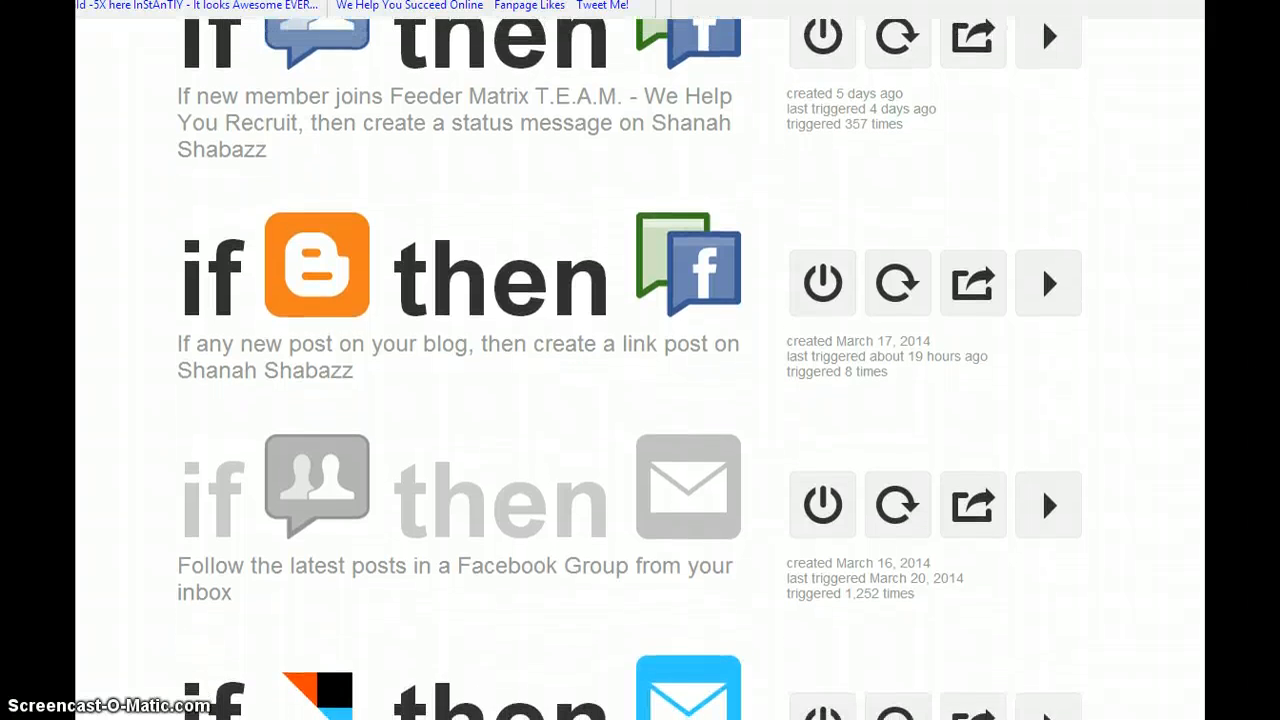
scroll(757, 343, "up", 4)
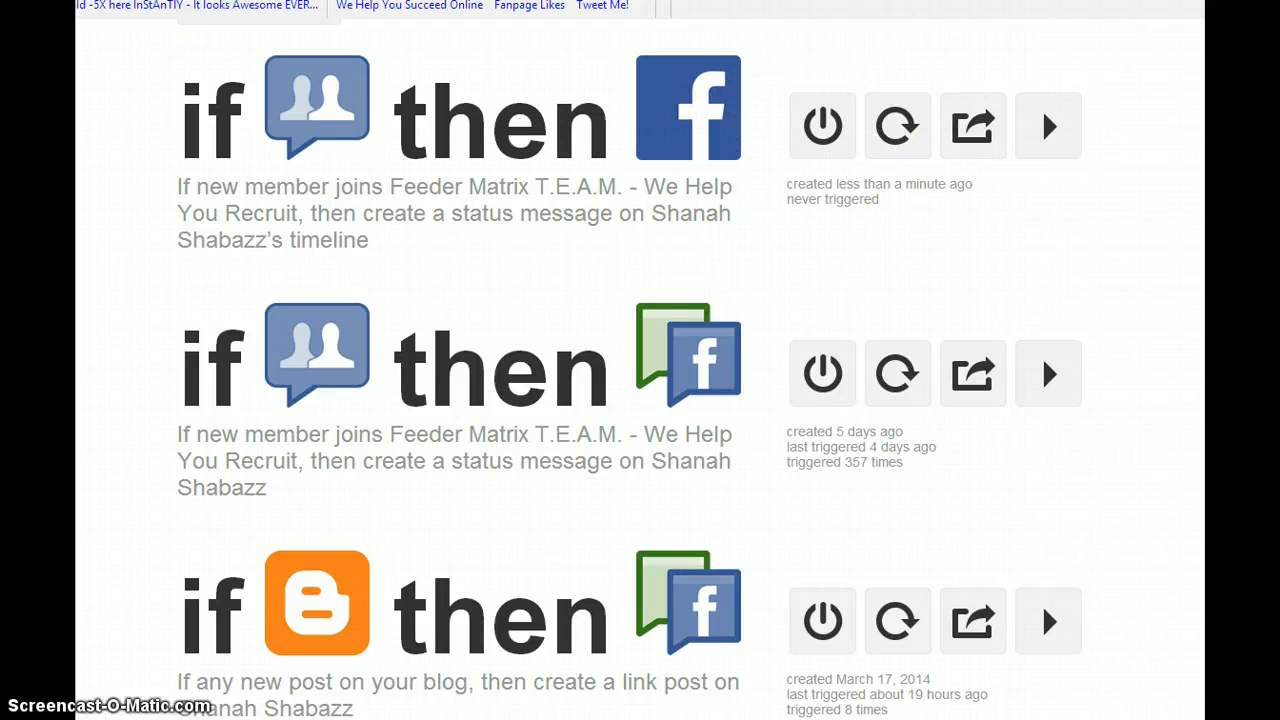
scroll(640, 370, "up", 3)
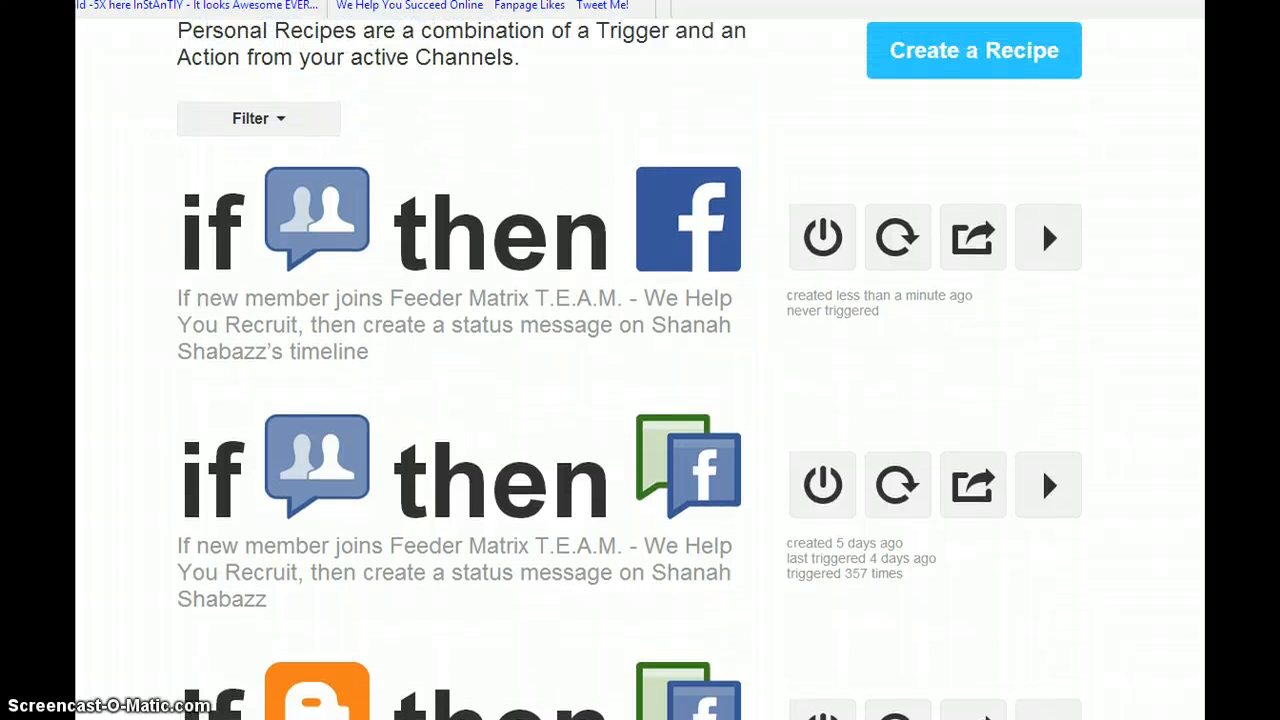